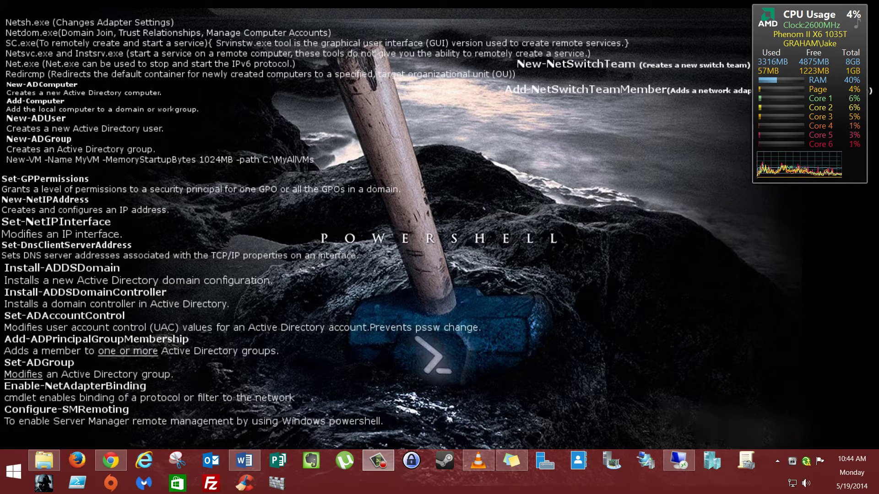
Open DNS Manager for the YODA server from Server Manager and expand its Forward Lookup Zones.
{"action": "left_click", "coordinate": [545, 461]}
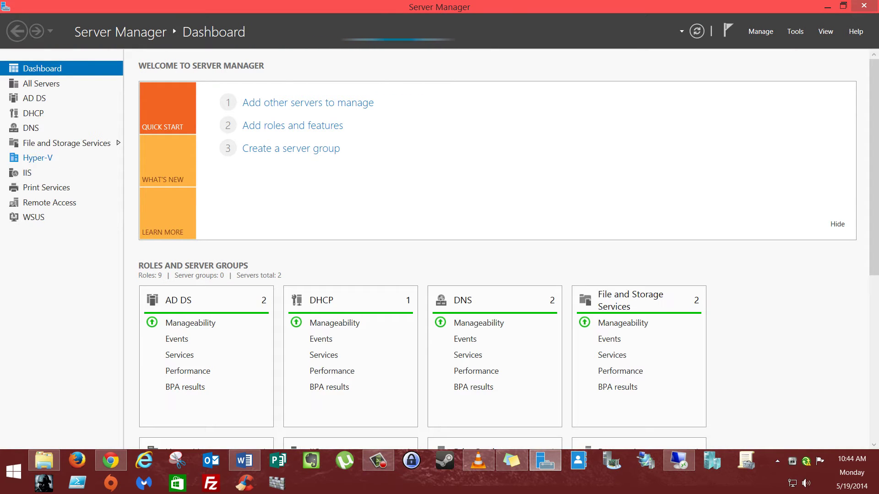
{"action": "left_click", "coordinate": [31, 128]}
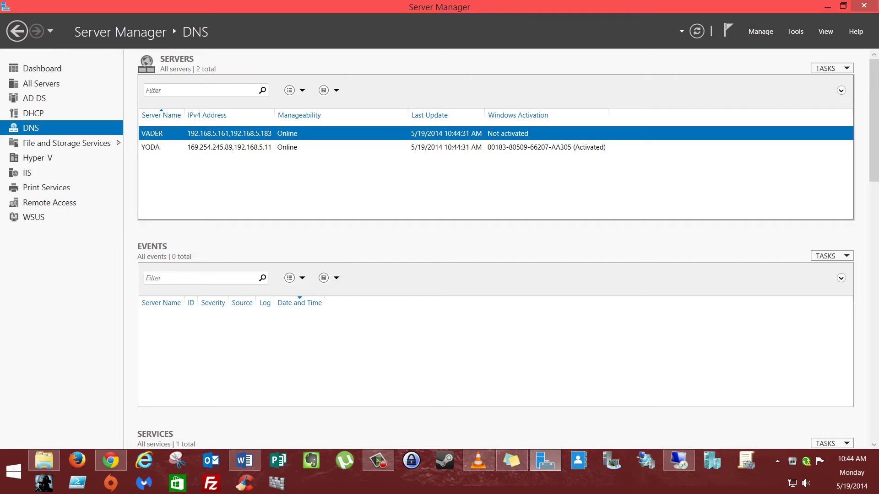
{"action": "right_click", "coordinate": [282, 147]}
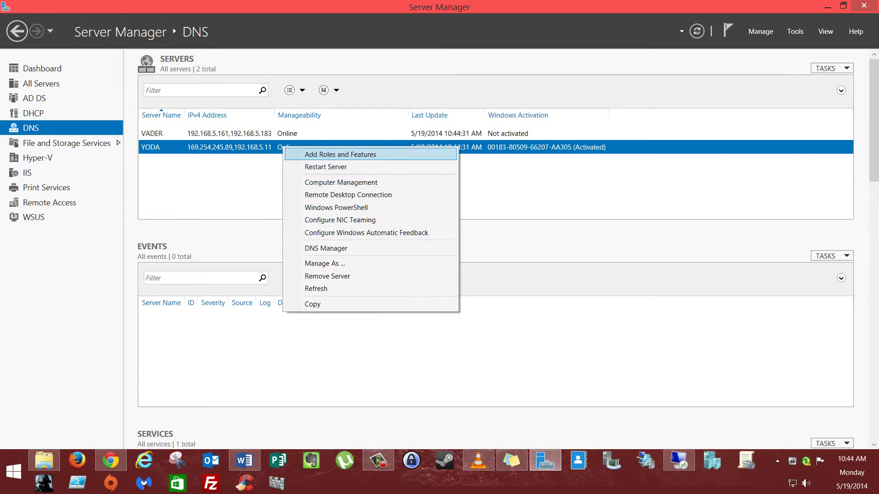
{"action": "left_click", "coordinate": [325, 249]}
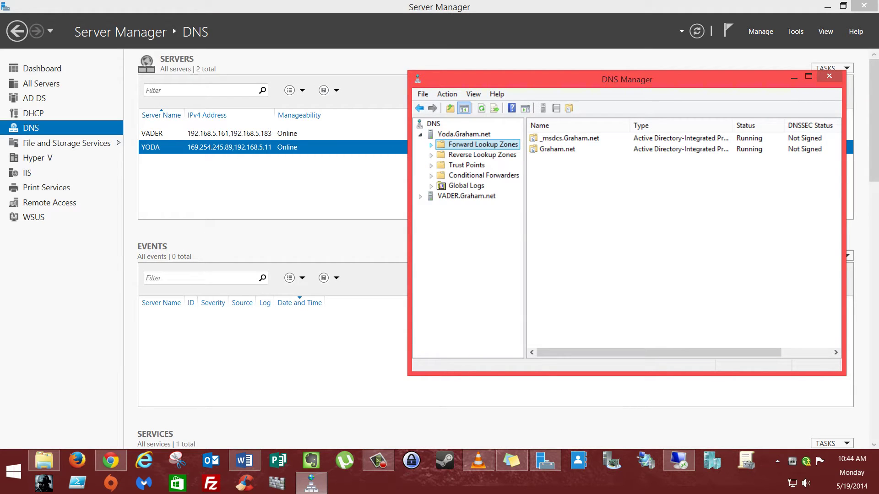
{"action": "key", "text": "Right"}
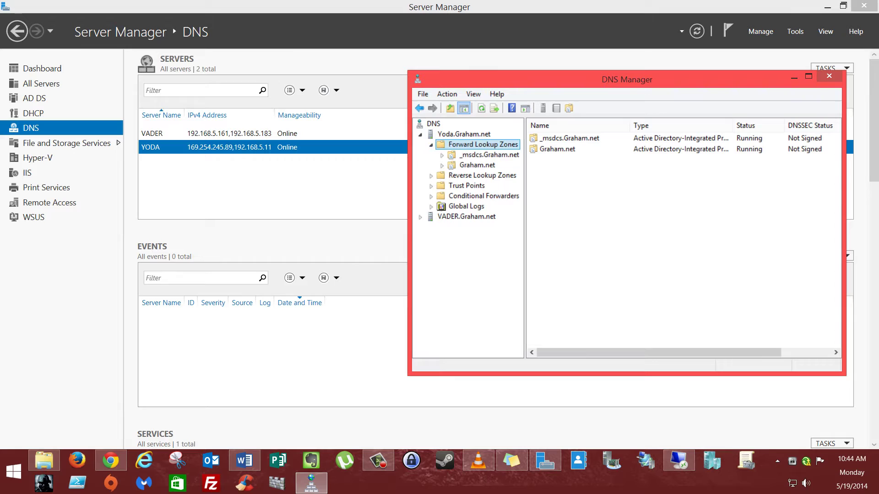
Check the automatic scavenging option and scavenging period in the advanced properties of the Yoda.Graham.net server, then close them.
{"action": "left_click", "coordinate": [464, 134]}
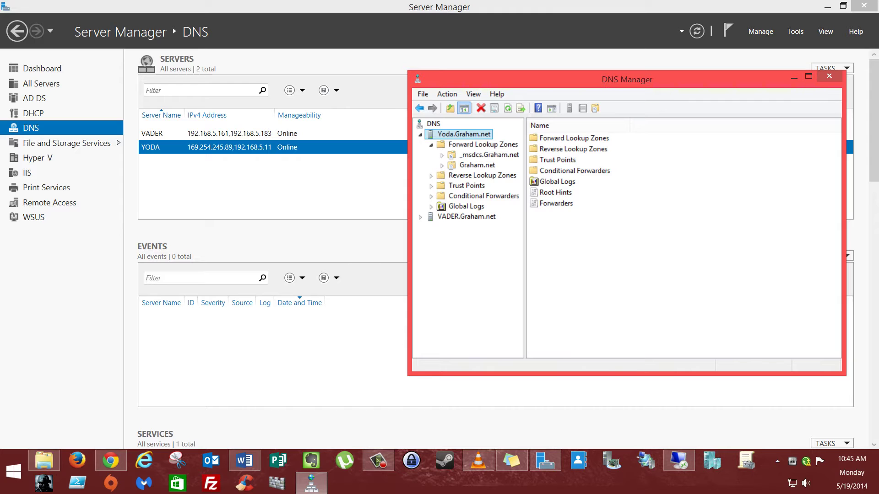
{"action": "right_click", "coordinate": [465, 135]}
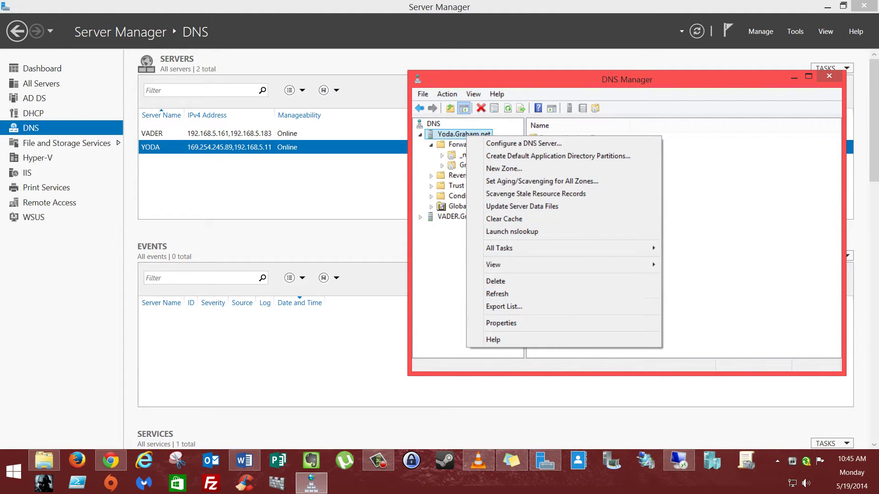
{"action": "left_click", "coordinate": [501, 323]}
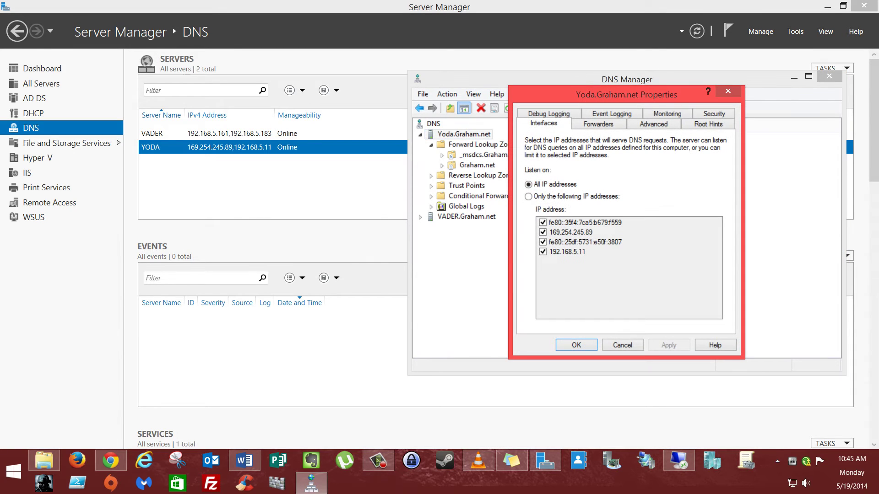
{"action": "left_click", "coordinate": [654, 124]}
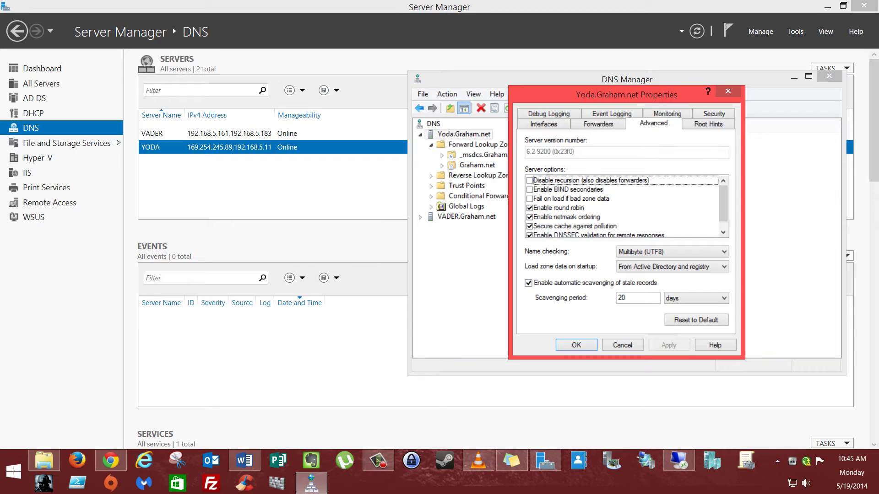
{"action": "left_click_drag", "start_coordinate": [628, 298], "coordinate": [616, 298]}
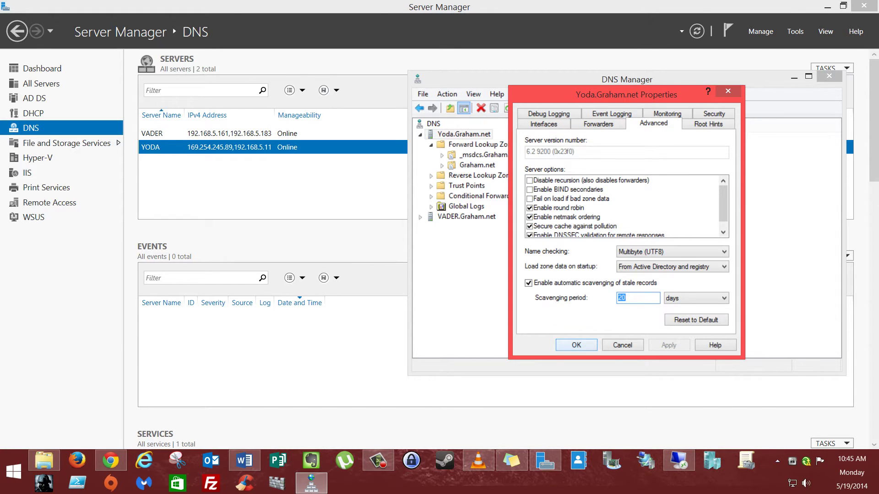
{"action": "key", "text": "Return"}
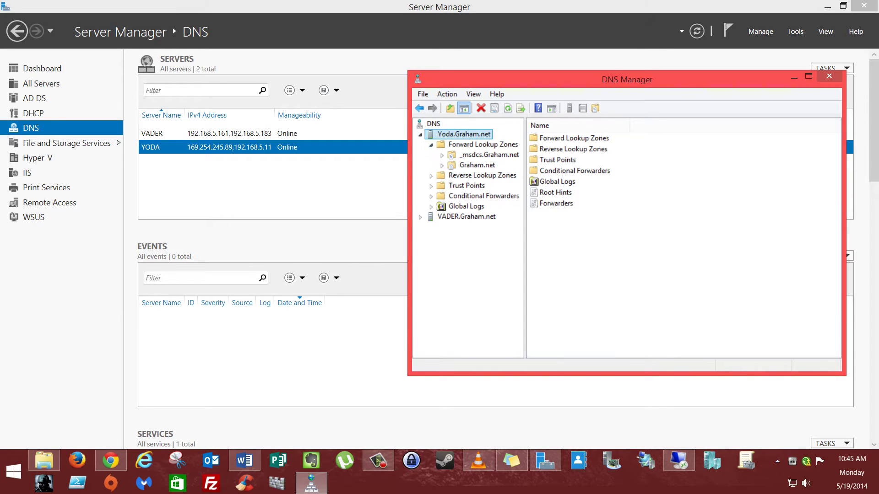
Open the aging and scavenging properties of the Graham.net forward lookup zone.
{"action": "left_click", "coordinate": [477, 165]}
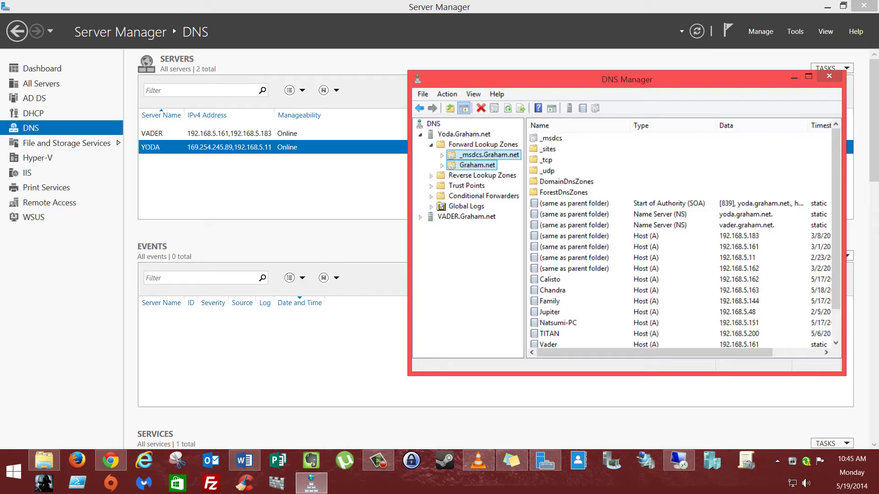
{"action": "left_click", "coordinate": [488, 155]}
{"action": "left_click", "coordinate": [477, 165]}
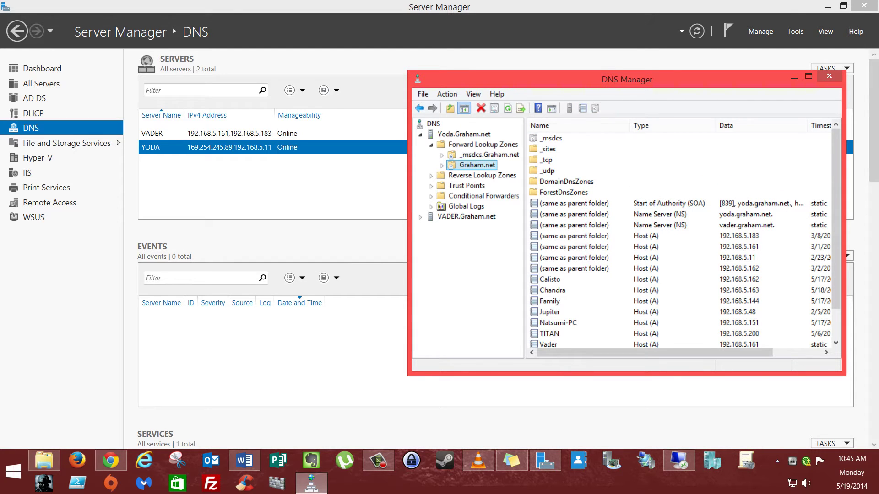
{"action": "right_click", "coordinate": [490, 165]}
{"action": "left_click", "coordinate": [526, 365]}
{"action": "right_click", "coordinate": [482, 164]}
{"action": "left_click", "coordinate": [526, 362]}
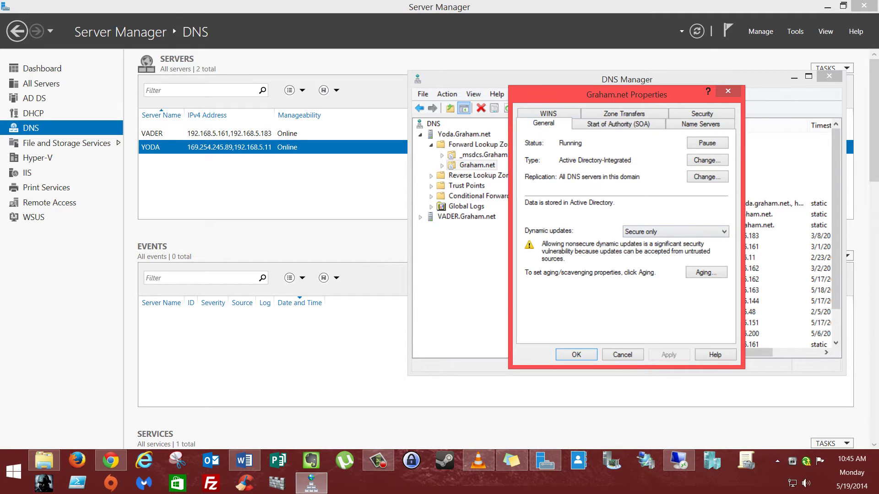
{"action": "left_click", "coordinate": [706, 272]}
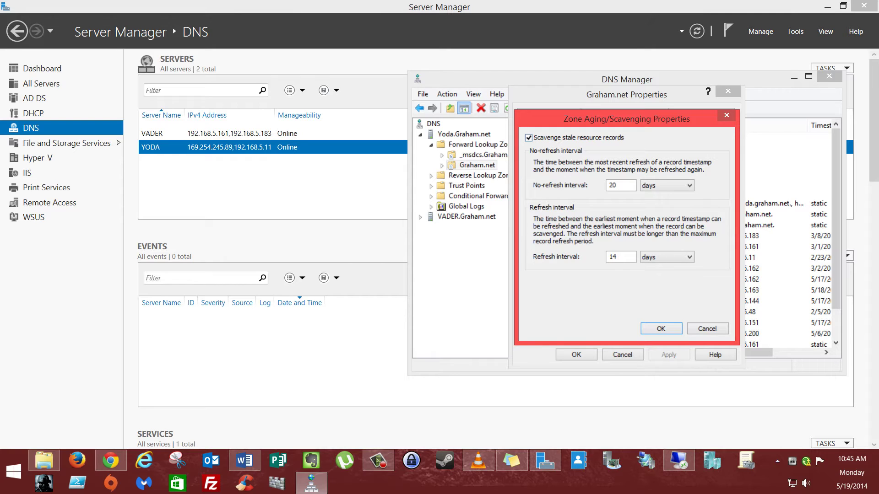
Examine the zone's stale record scavenging option and its no-refresh and refresh intervals, then close both properties dialogs.
{"action": "left_click", "coordinate": [528, 137]}
{"action": "double_click", "coordinate": [614, 185]}
{"action": "key", "text": "Tab"}
{"action": "key", "text": "Tab"}
{"action": "key", "text": "Return"}
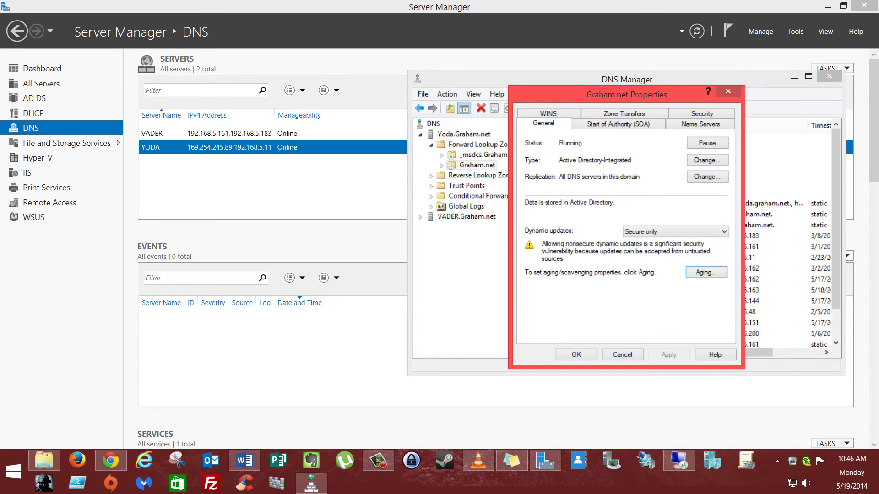
{"action": "key", "text": "Return"}
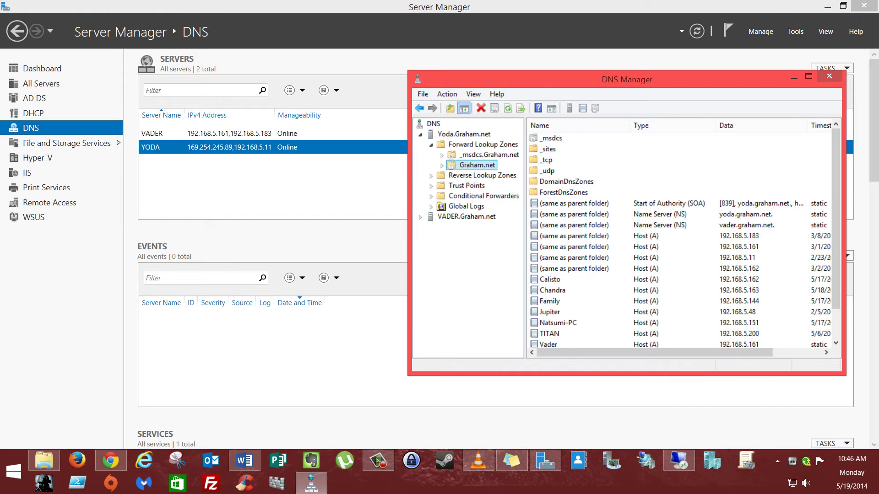
Look through the commands available for the Graham.net zone and the Yoda.Graham.net server, including Scavenge Stale Resource Records.
{"action": "right_click", "coordinate": [463, 165]}
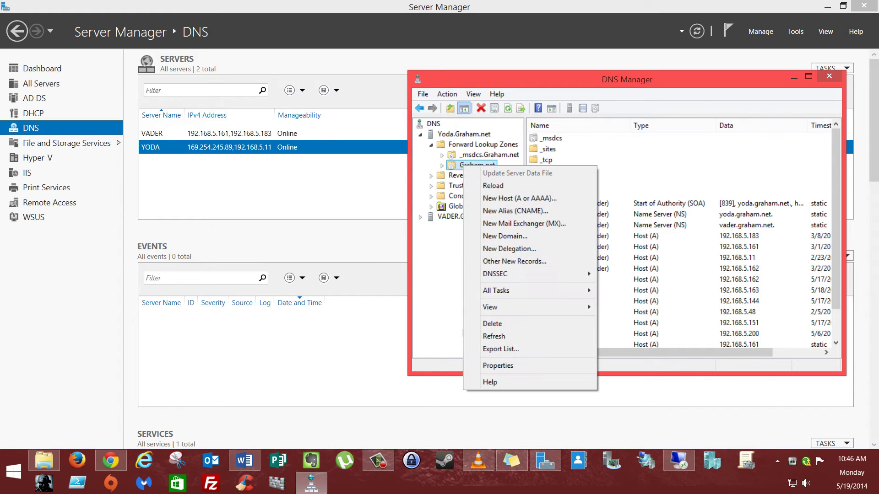
{"action": "mouse_move", "coordinate": [496, 290]}
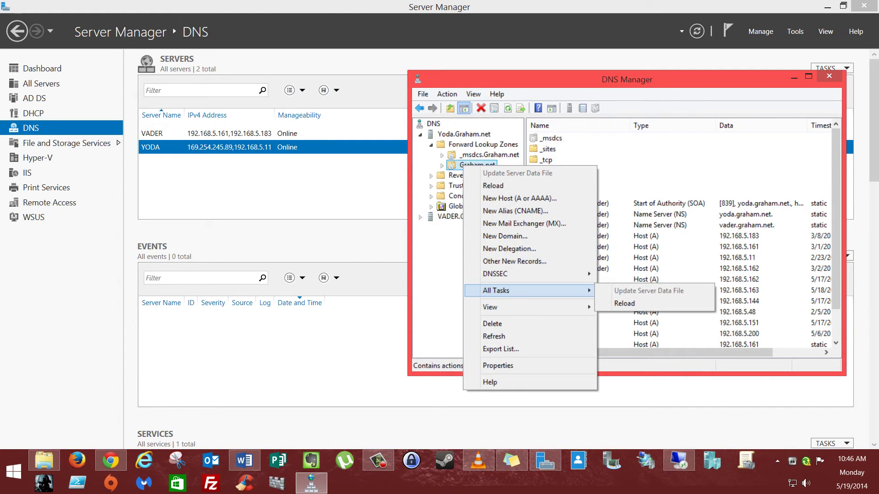
{"action": "right_click", "coordinate": [471, 139]}
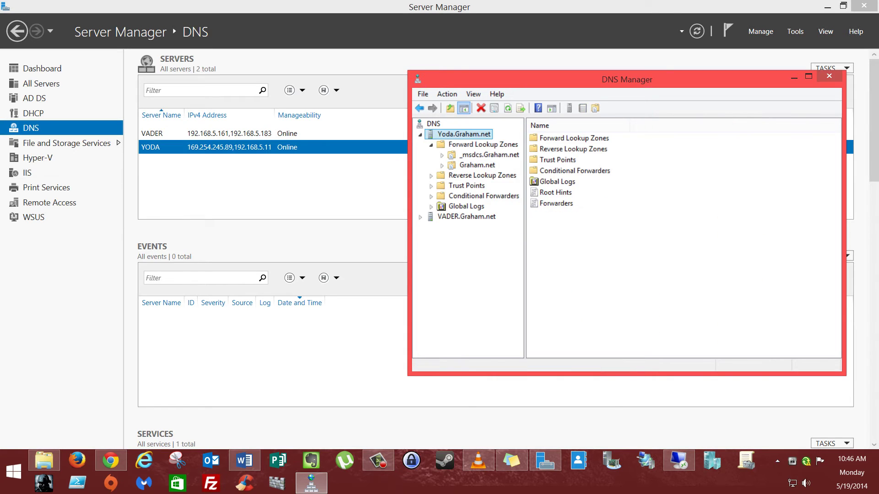
{"action": "key", "text": "Up"}
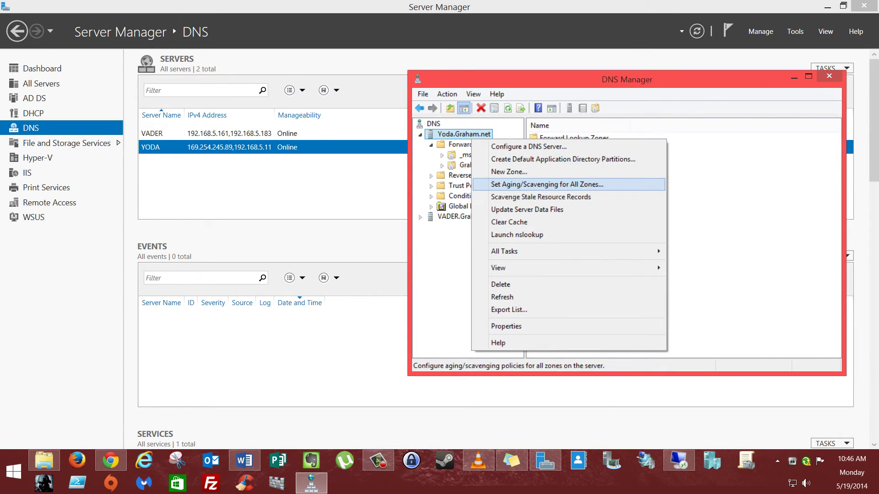
{"action": "key", "text": "Down"}
{"action": "key", "text": "Down"}
{"action": "key", "text": "Up"}
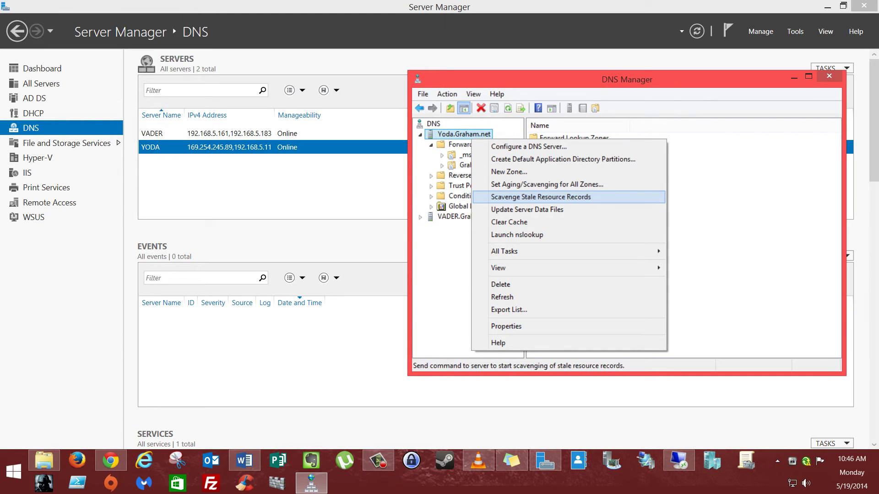
{"action": "key", "text": "Up"}
{"action": "key", "text": "Down"}
{"action": "key", "text": "Down"}
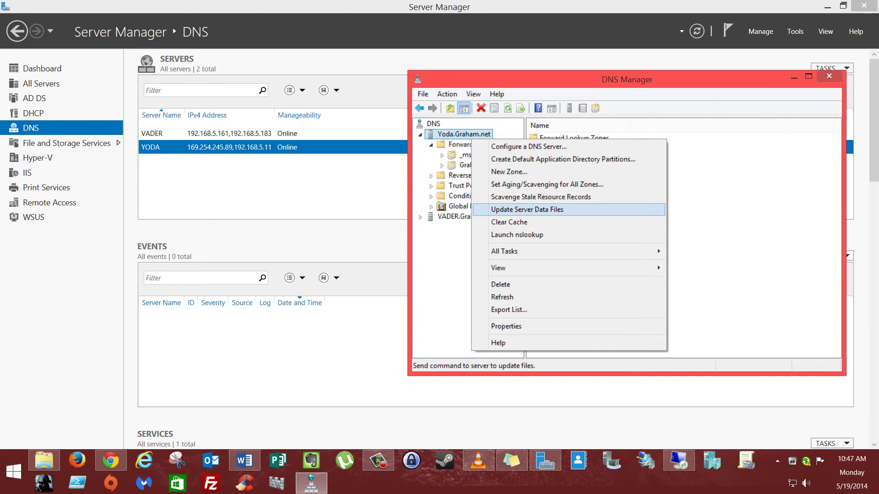
{"action": "key", "text": "Down"}
{"action": "left_click", "coordinate": [723, 243]}
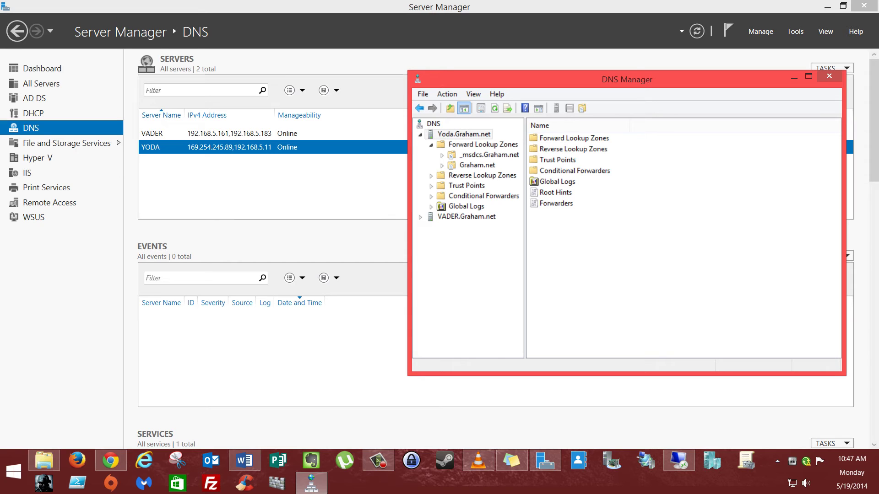
Review the general, start of authority and aging settings of the Graham.net zone again and accept them.
{"action": "left_click", "coordinate": [477, 165]}
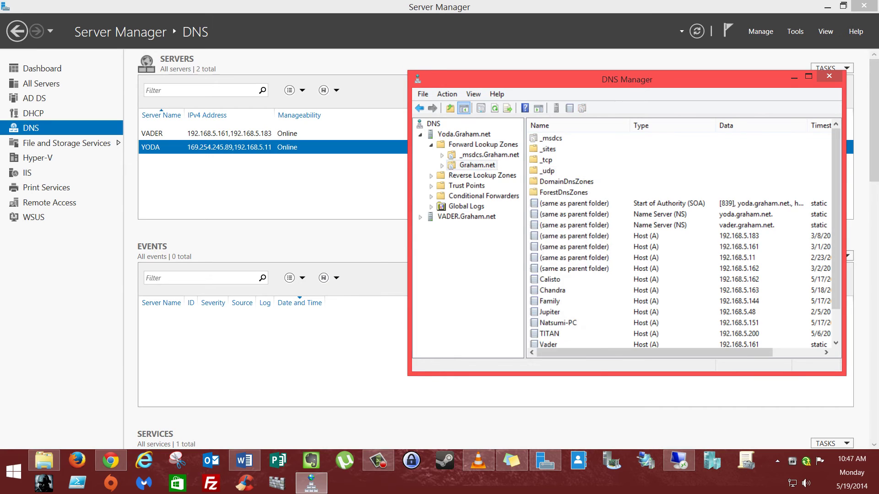
{"action": "right_click", "coordinate": [477, 165]}
{"action": "left_click", "coordinate": [501, 366]}
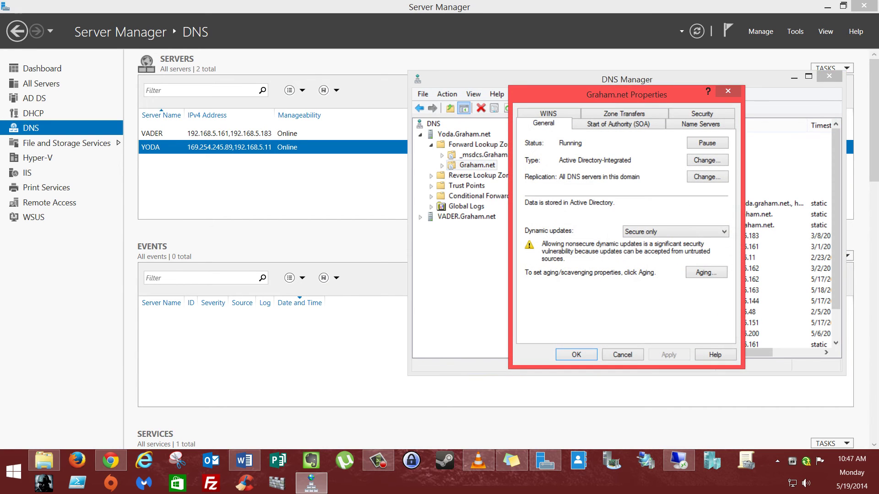
{"action": "left_click", "coordinate": [618, 124]}
{"action": "left_click", "coordinate": [543, 123]}
{"action": "key", "text": "alt+g"}
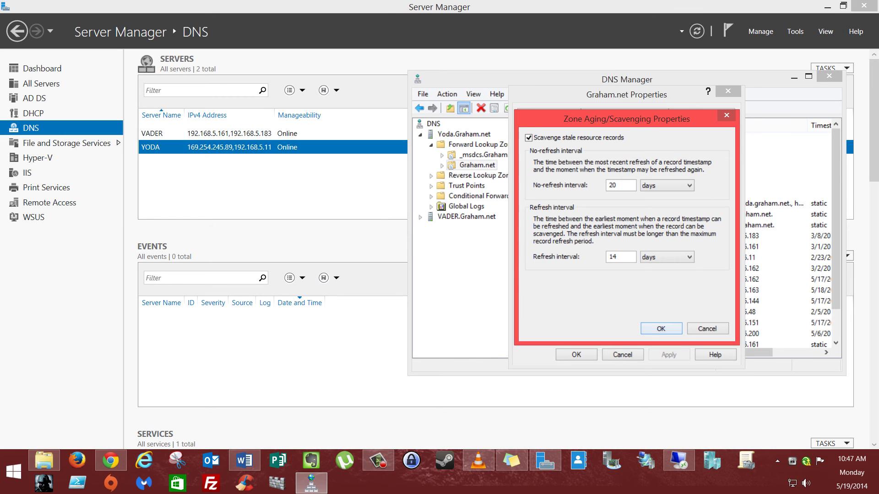
{"action": "left_click", "coordinate": [660, 329]}
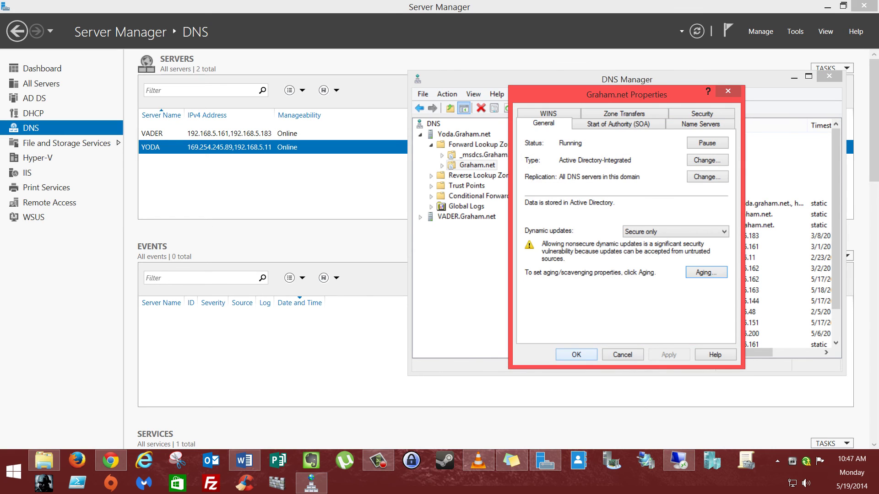
{"action": "left_click", "coordinate": [576, 355]}
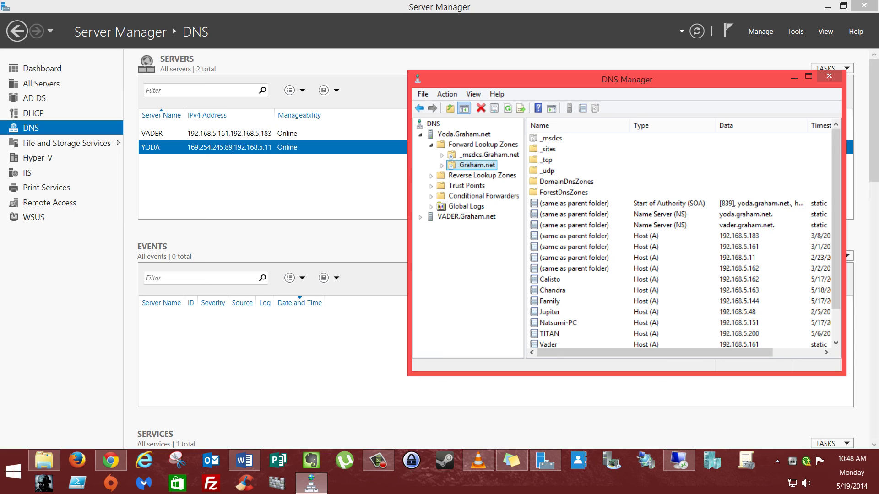
Select the yoda host record in the Graham.net zone.
{"action": "scroll", "coordinate": [682, 238], "scroll_direction": "down", "scroll_amount": 1}
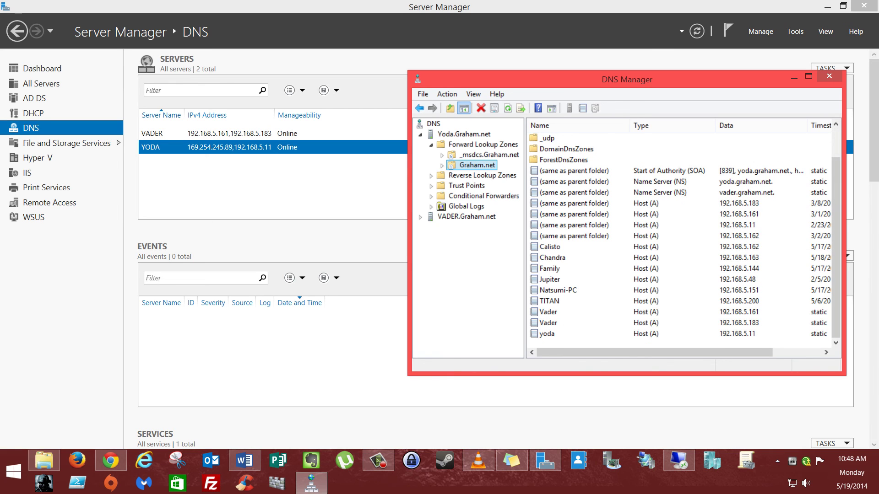
{"action": "left_click", "coordinate": [547, 334]}
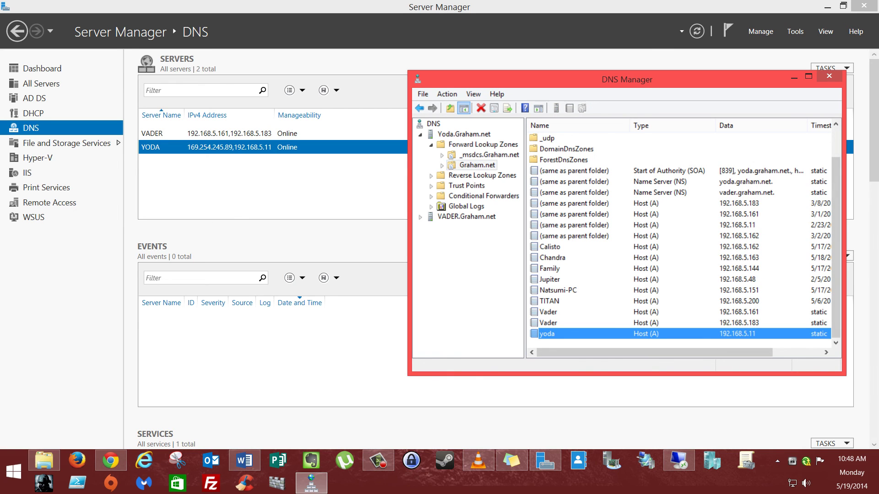